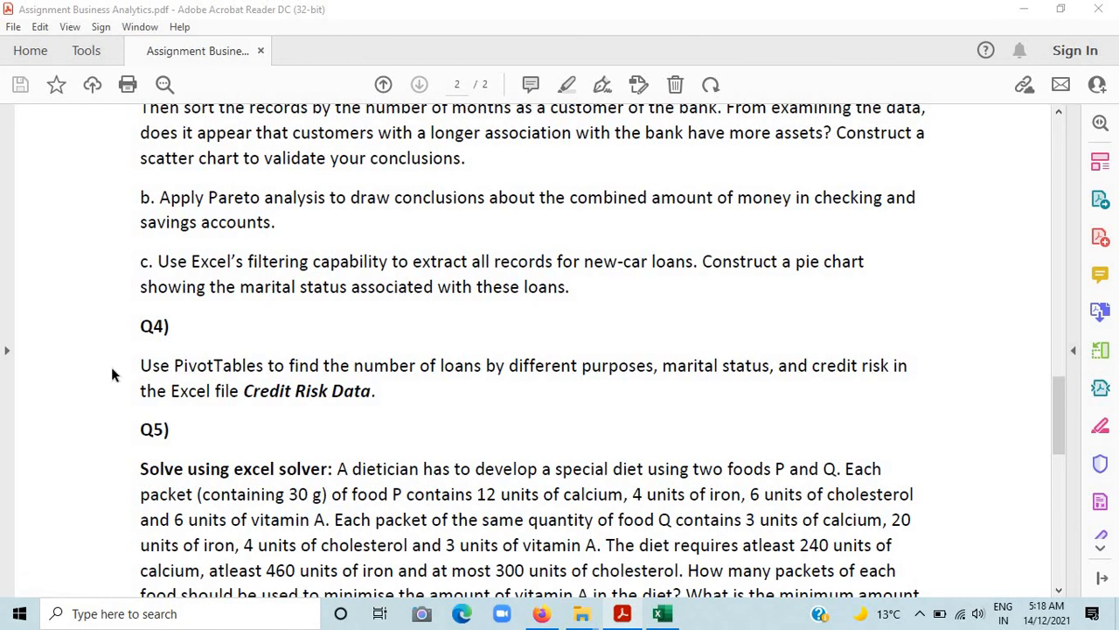
Step: Highlight the Q4 PivotTable question in the assignment PDF and switch to the Credit Risk Data workbook in Excel
click(162, 375)
drag(162, 374, 375, 415)
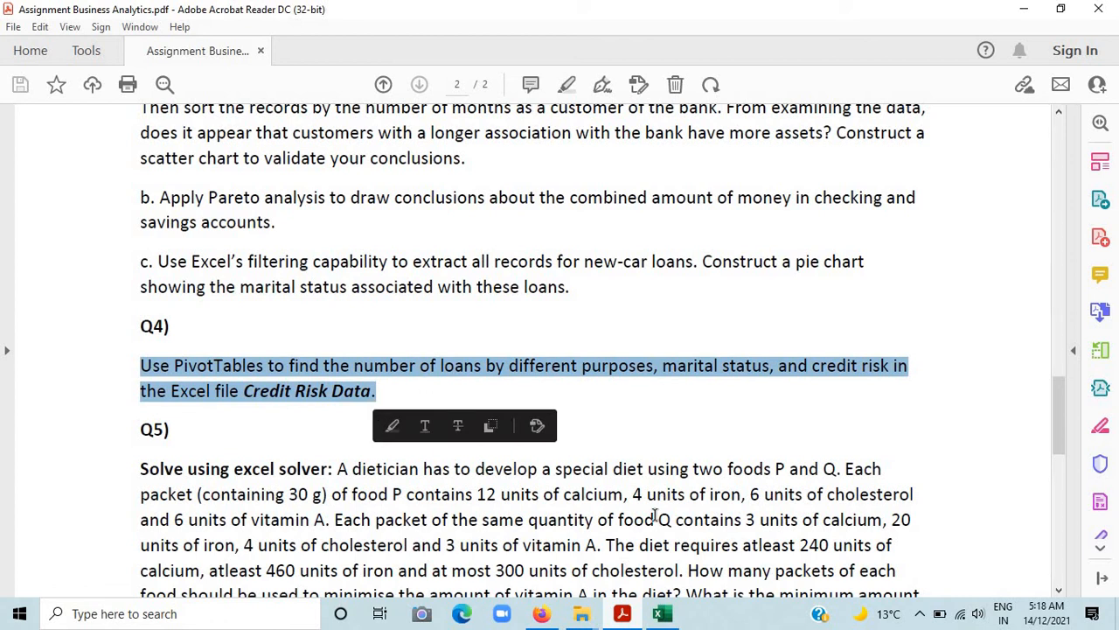
click(662, 620)
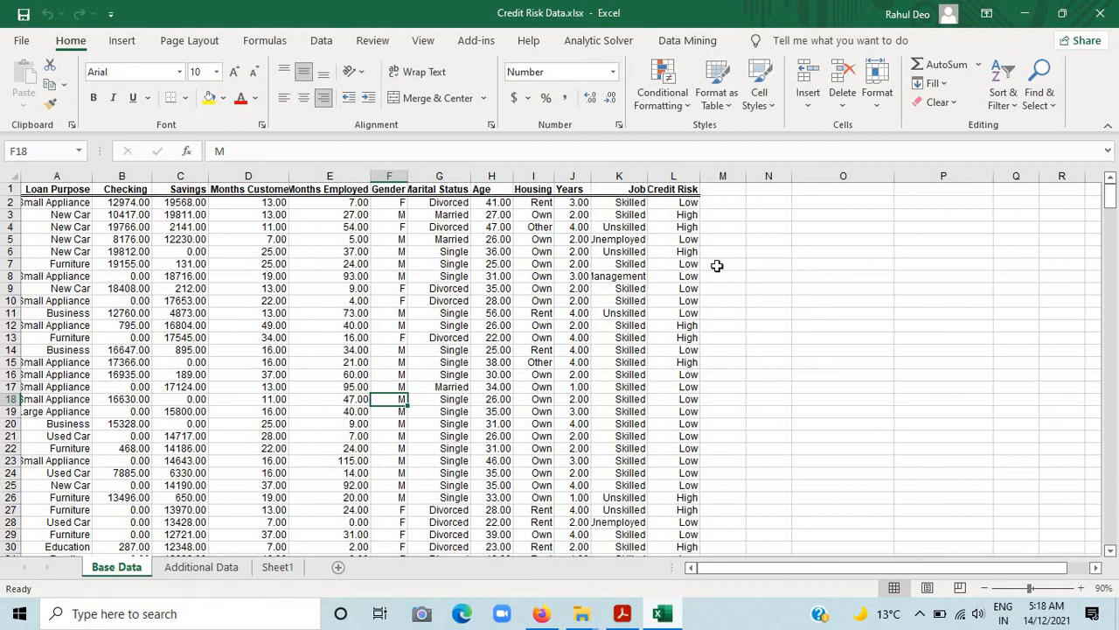
Step: Create a PivotTable from 'Base Data'!$A$1:$L$427, placed on the existing worksheet at cell O3
click(55, 240)
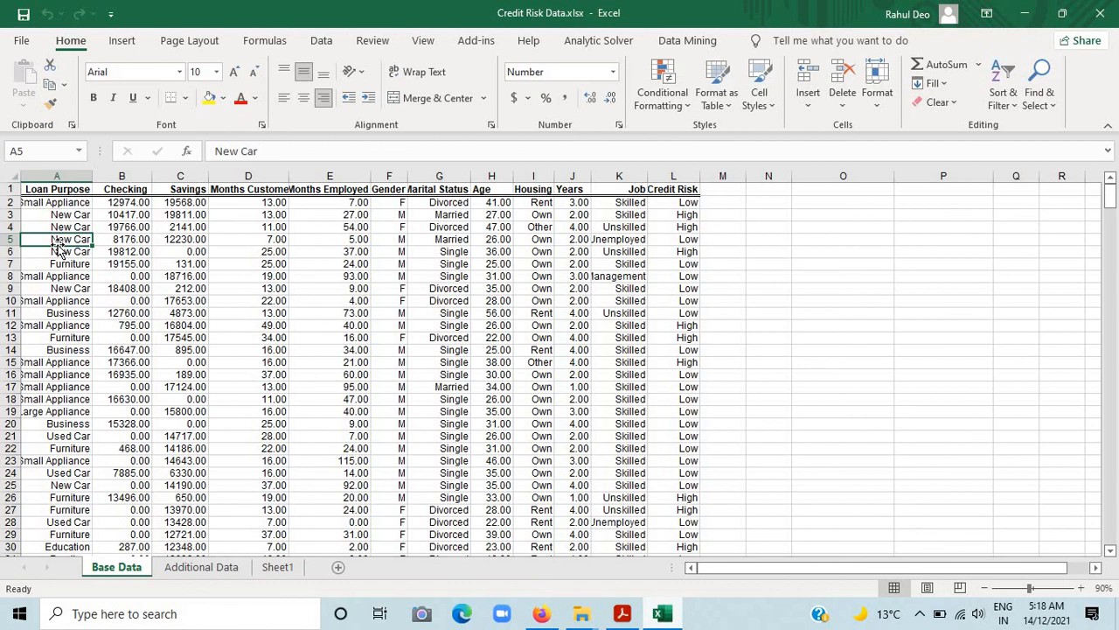
click(120, 43)
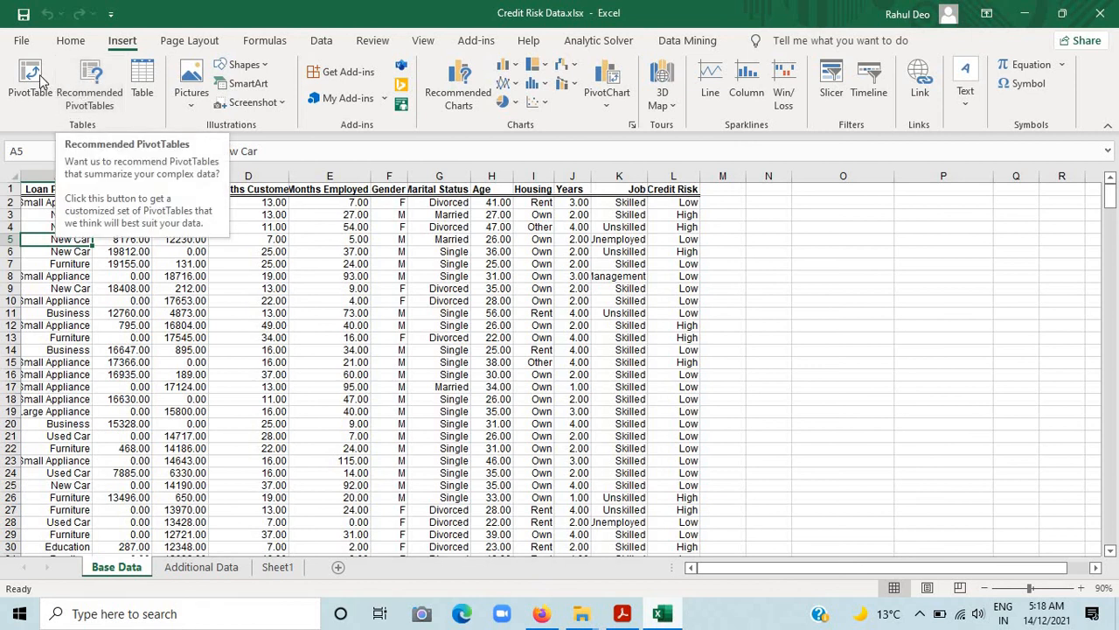
click(39, 80)
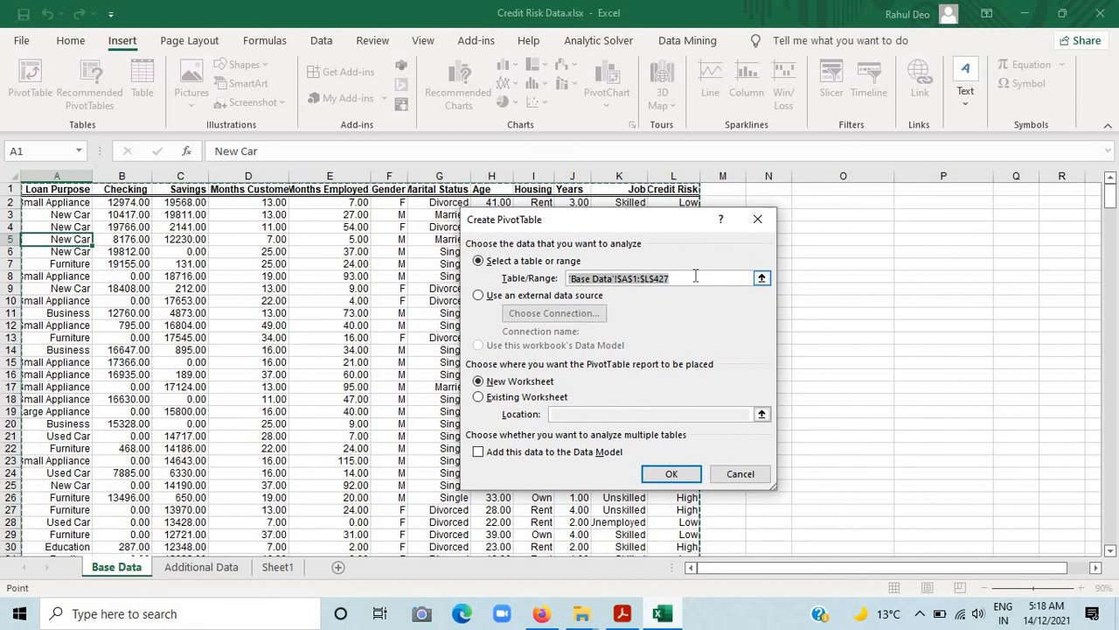
click(481, 397)
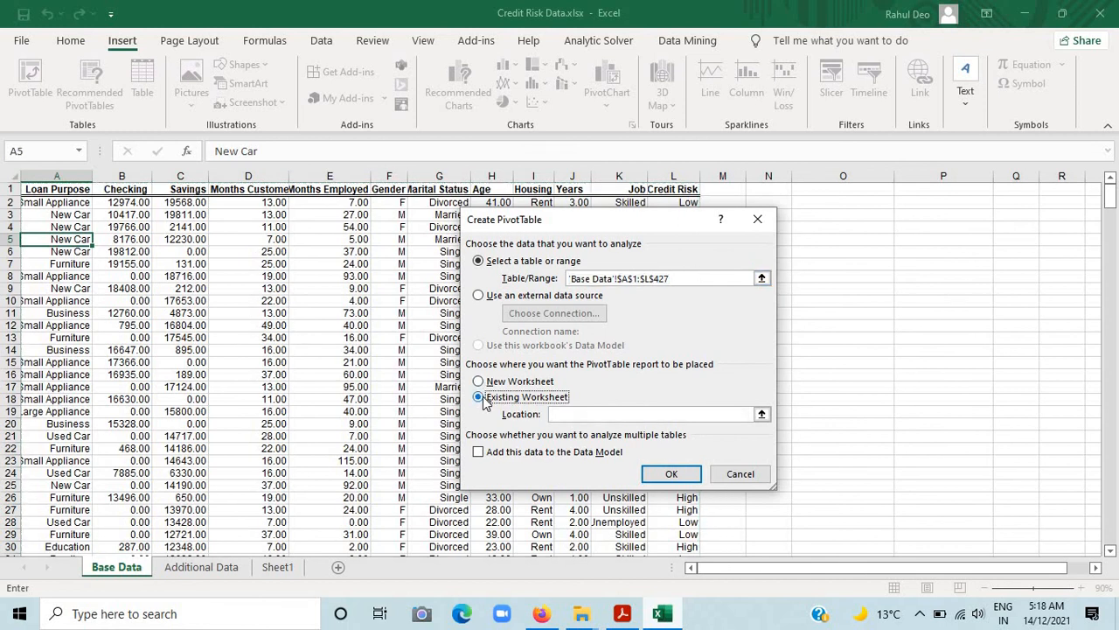
click(586, 414)
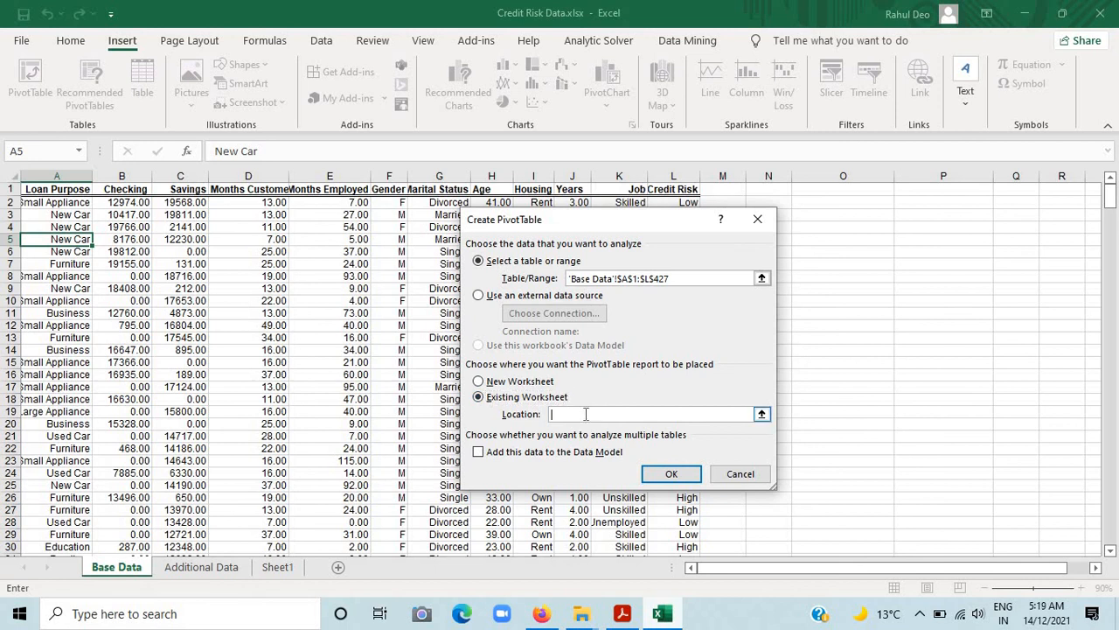
click(806, 213)
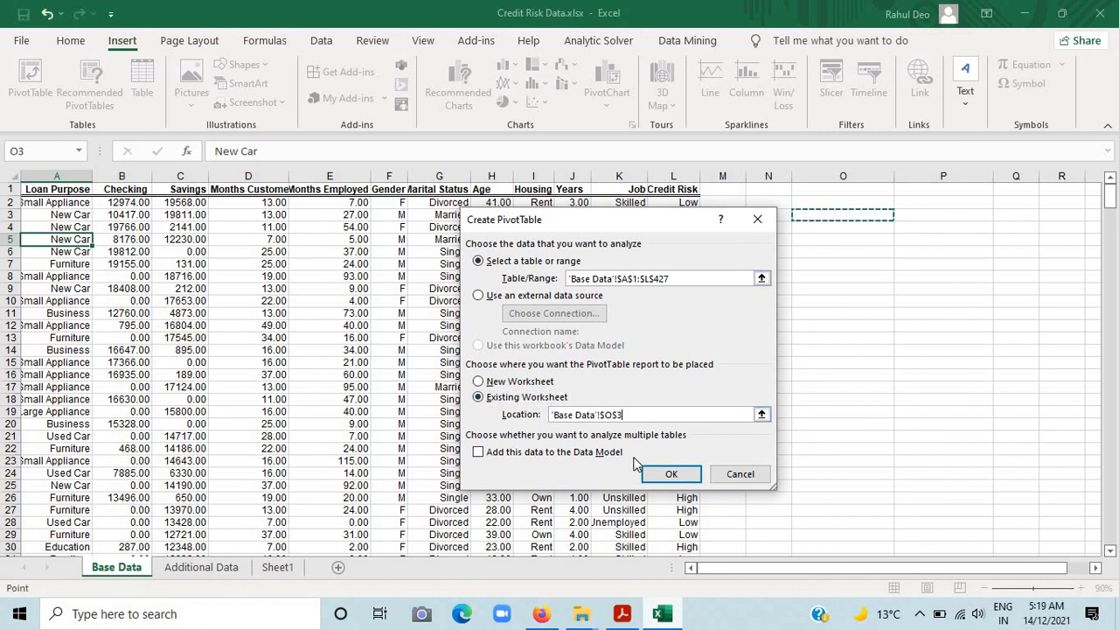
click(657, 473)
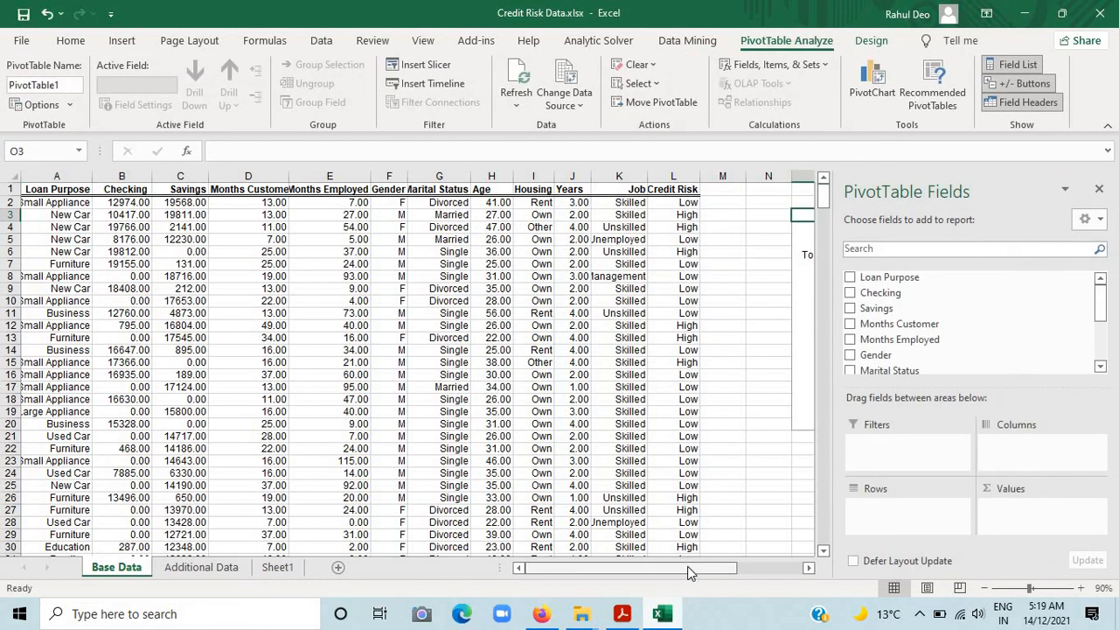
drag(687, 566, 761, 566)
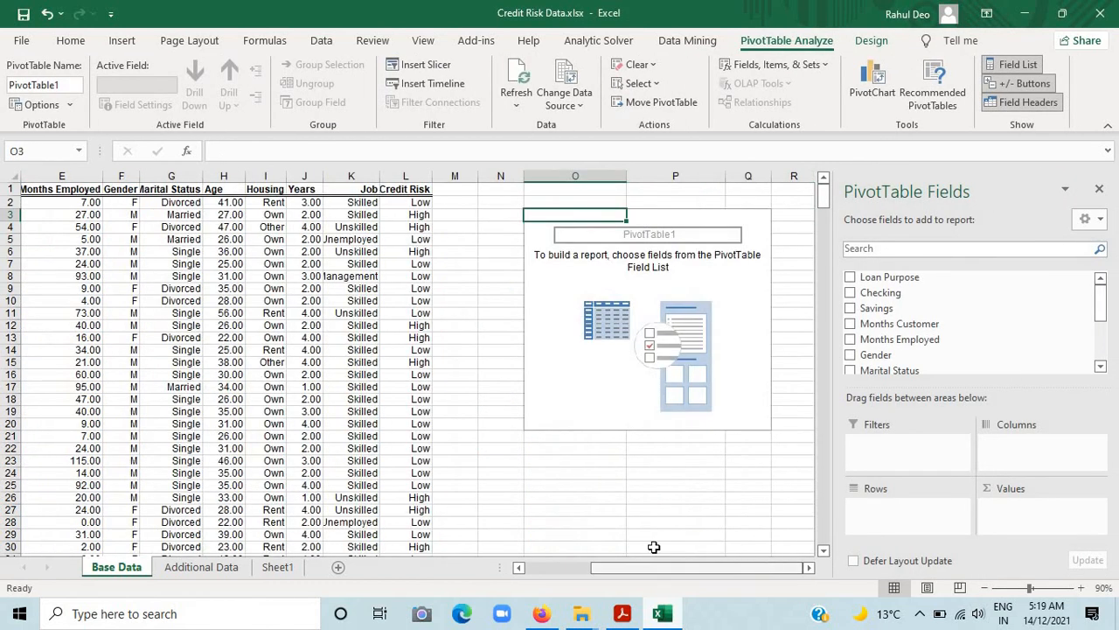
Step: Switch to Acrobat Reader to reread the Q4 requirements and return to the Excel workbook
click(623, 613)
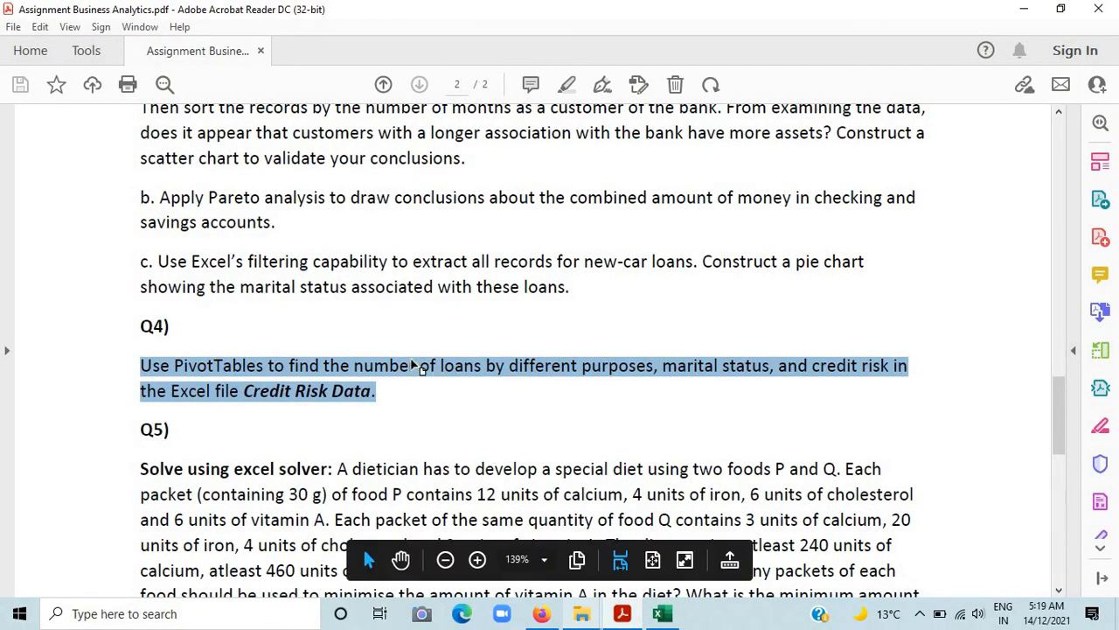
click(417, 365)
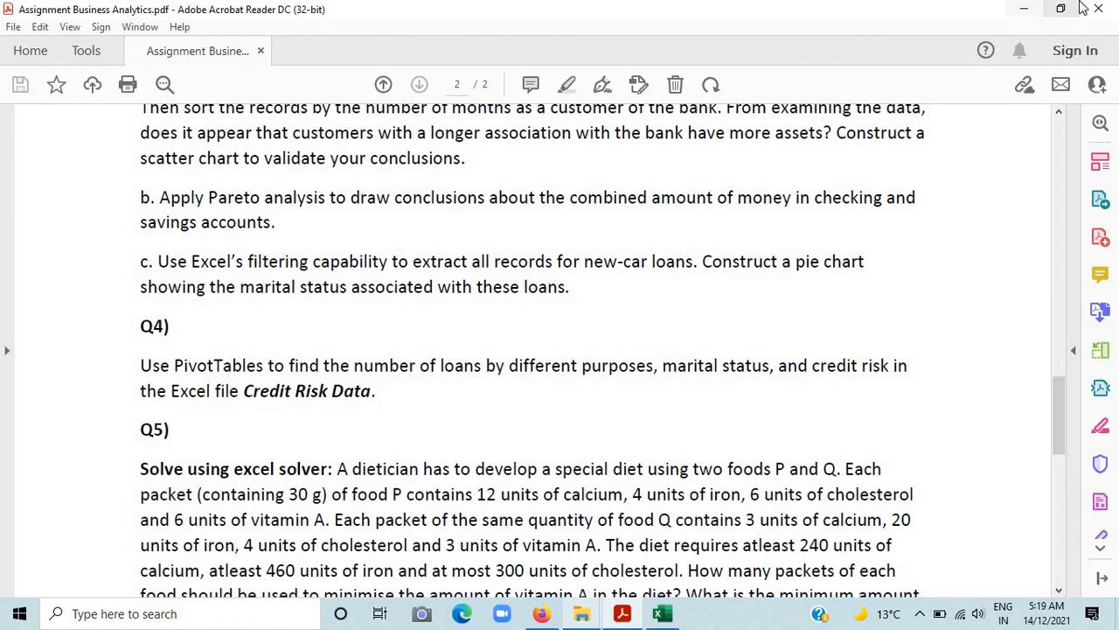
click(1021, 11)
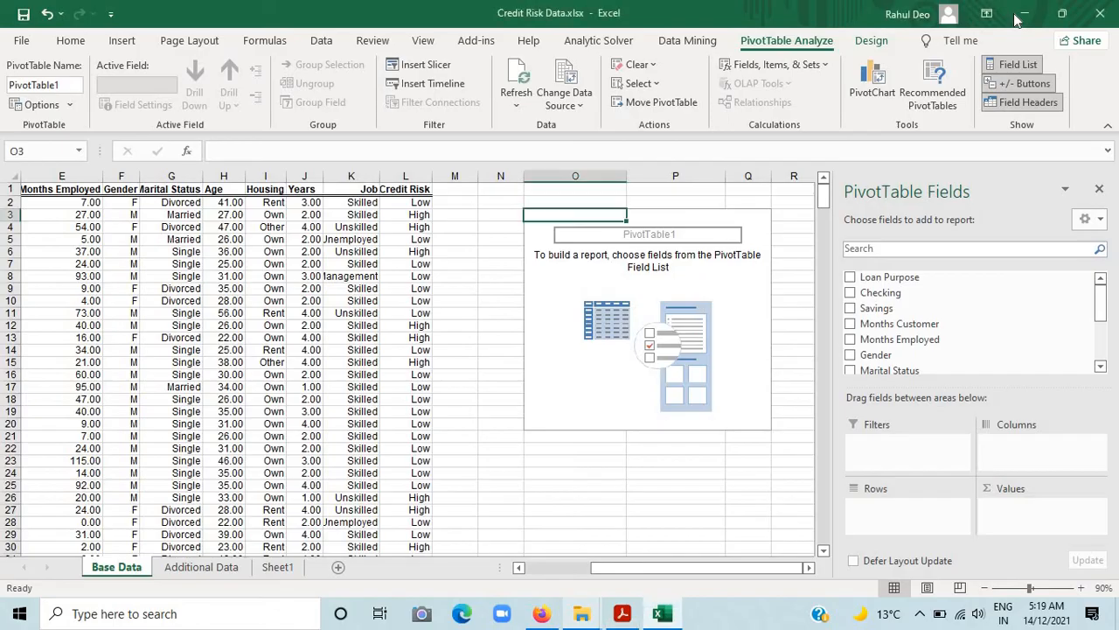
Step: Add the Loan Purpose, Marital Status and Credit Risk fields to the PivotTable rows
click(852, 277)
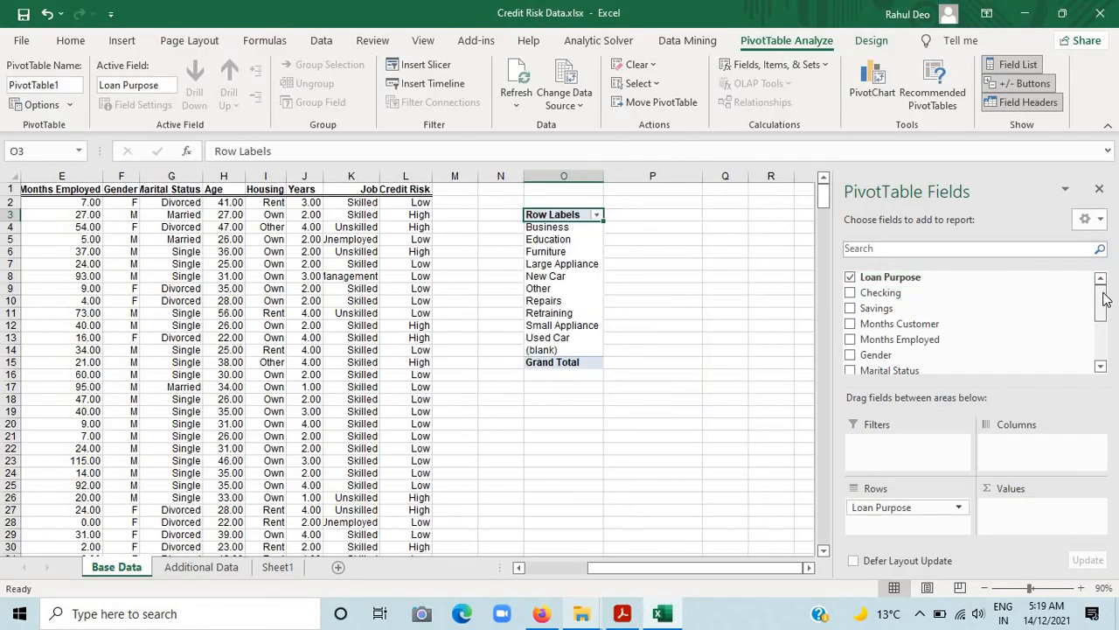
scroll(1104, 299, down, 2)
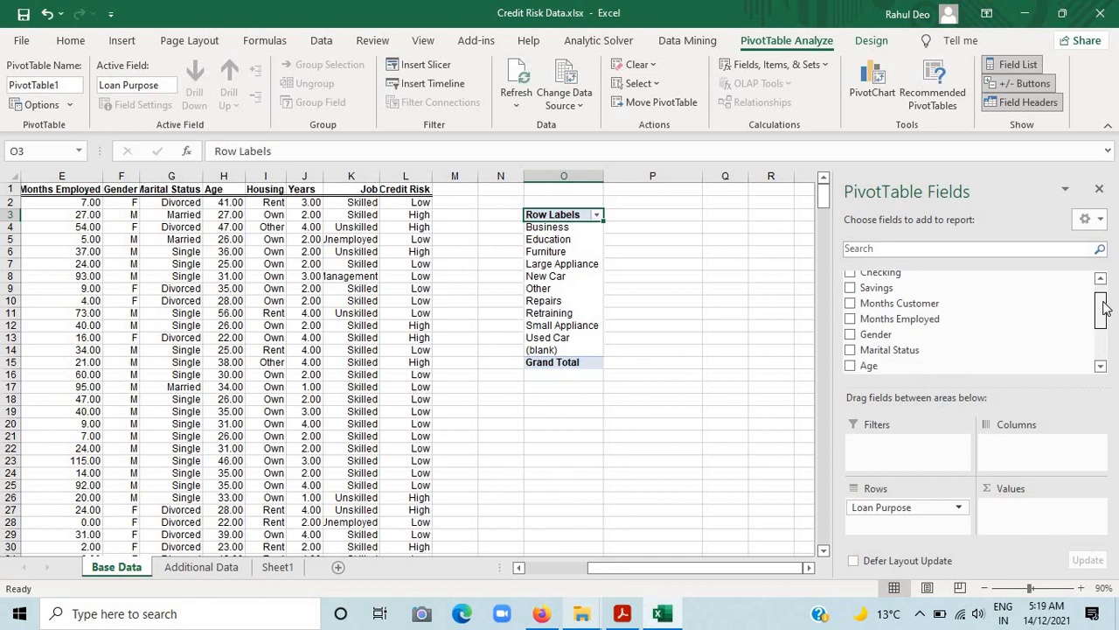
click(850, 342)
drag(1101, 304, 1102, 353)
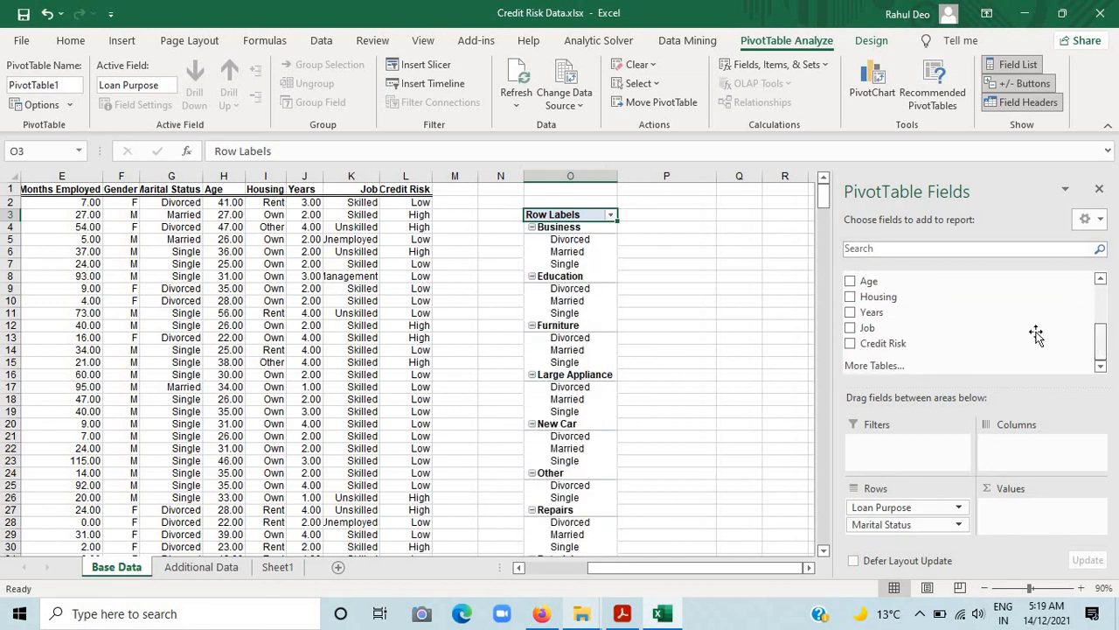
click(851, 344)
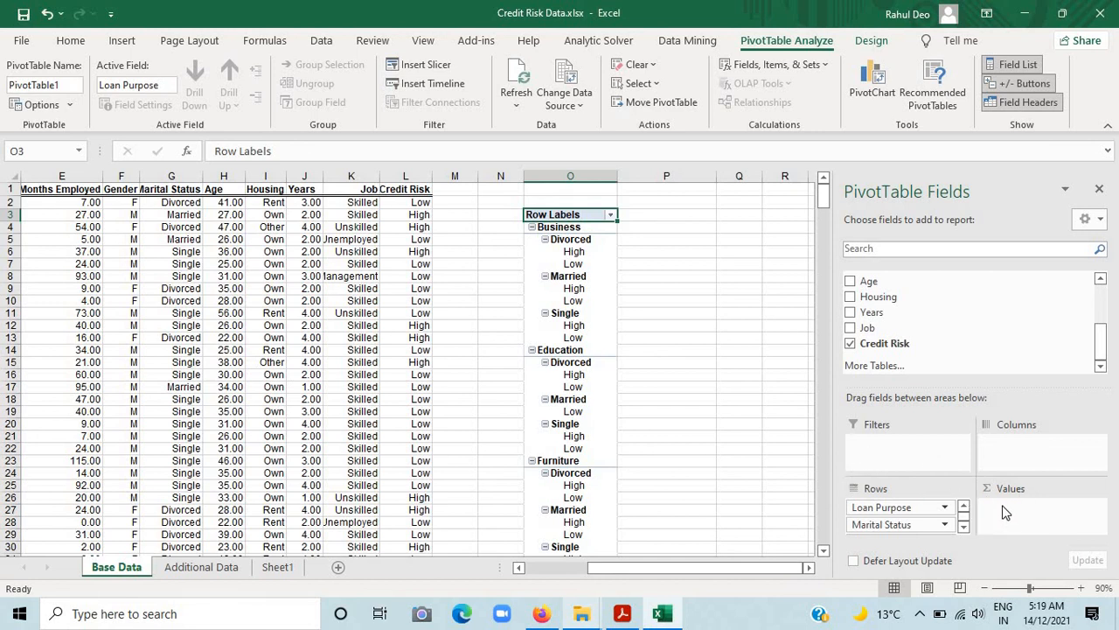
Step: Move Credit Risk from the rows to the values as a count, and move Marital Status to the columns
click(963, 527)
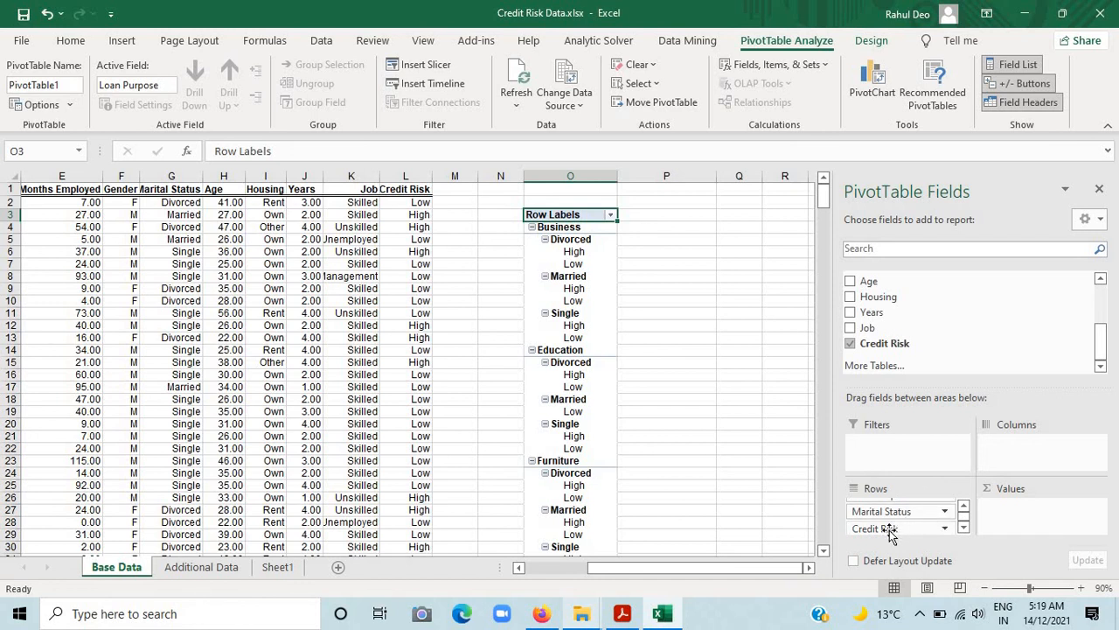
drag(900, 528, 1014, 519)
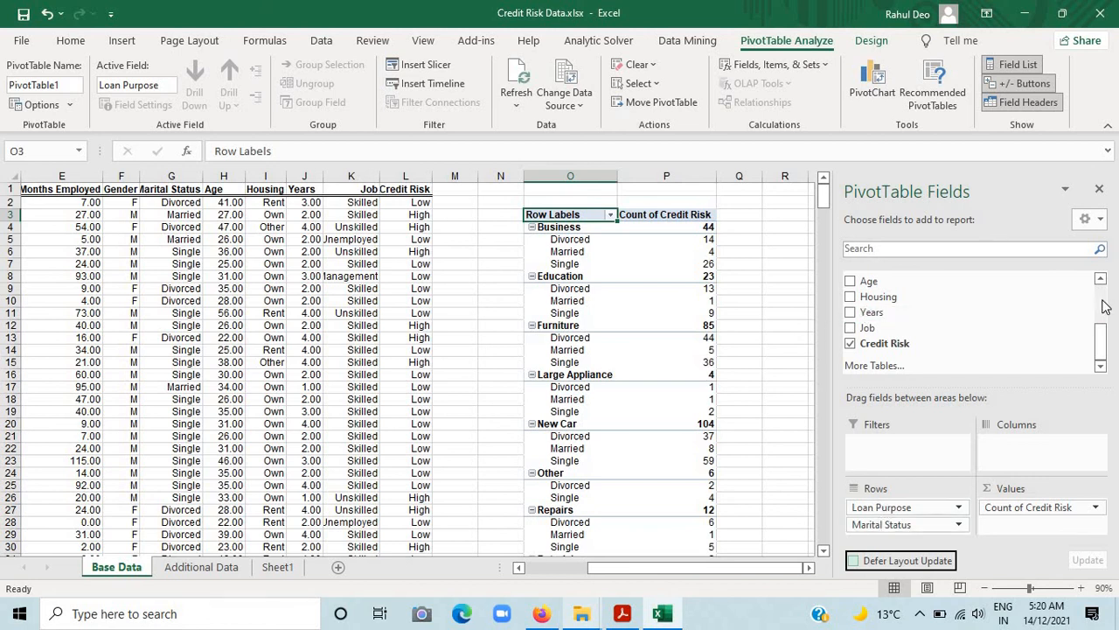
drag(1101, 336, 1101, 313)
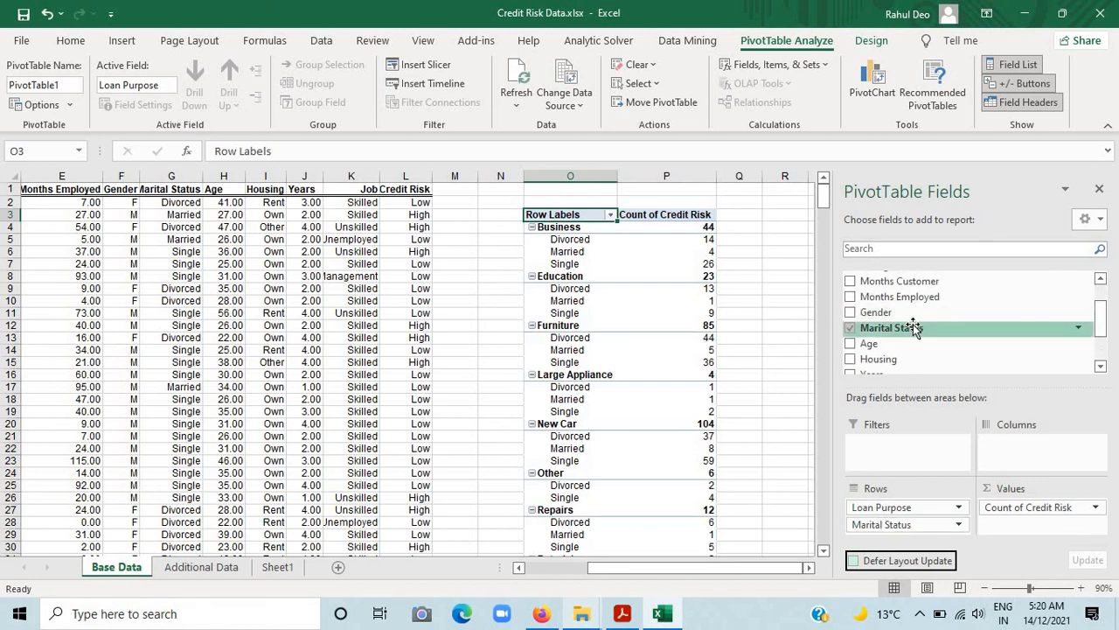
drag(910, 327, 1014, 446)
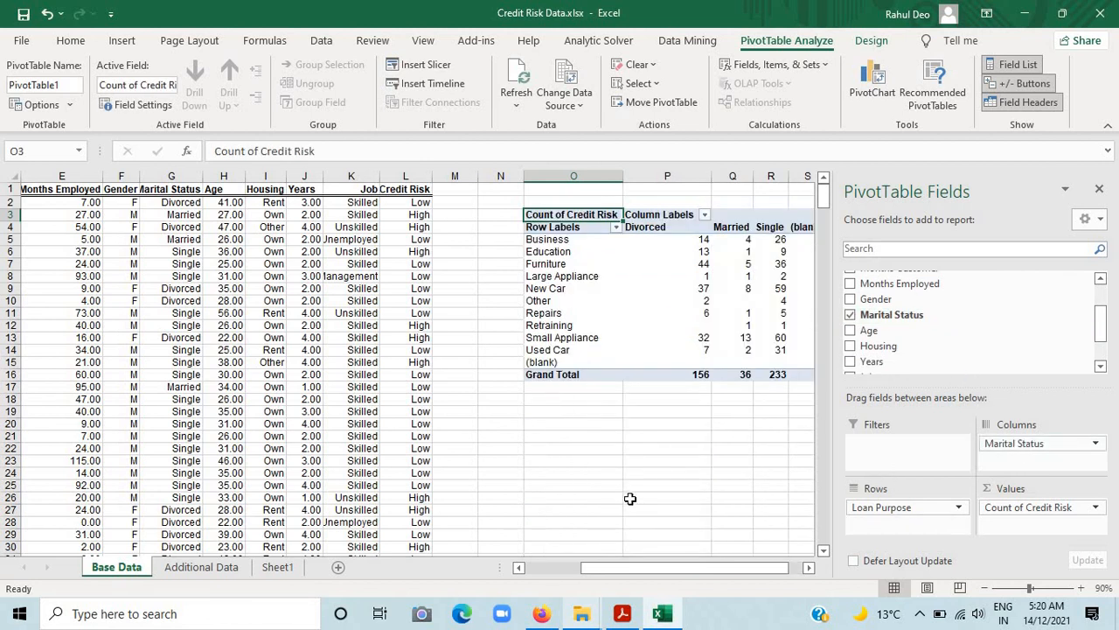
drag(642, 570, 733, 562)
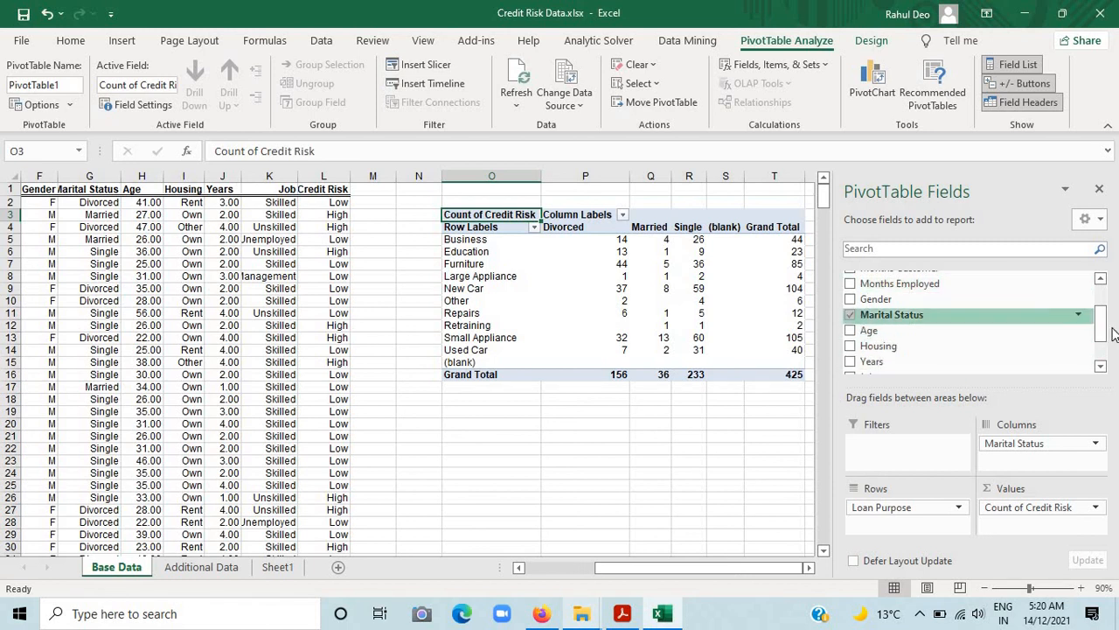
Step: Add Credit Risk to the PivotTable rows as well and order it above Loan Purpose
mouse_move(1104, 333)
mouse_down()
mouse_move(1104, 322)
mouse_move(1103, 348)
mouse_up()
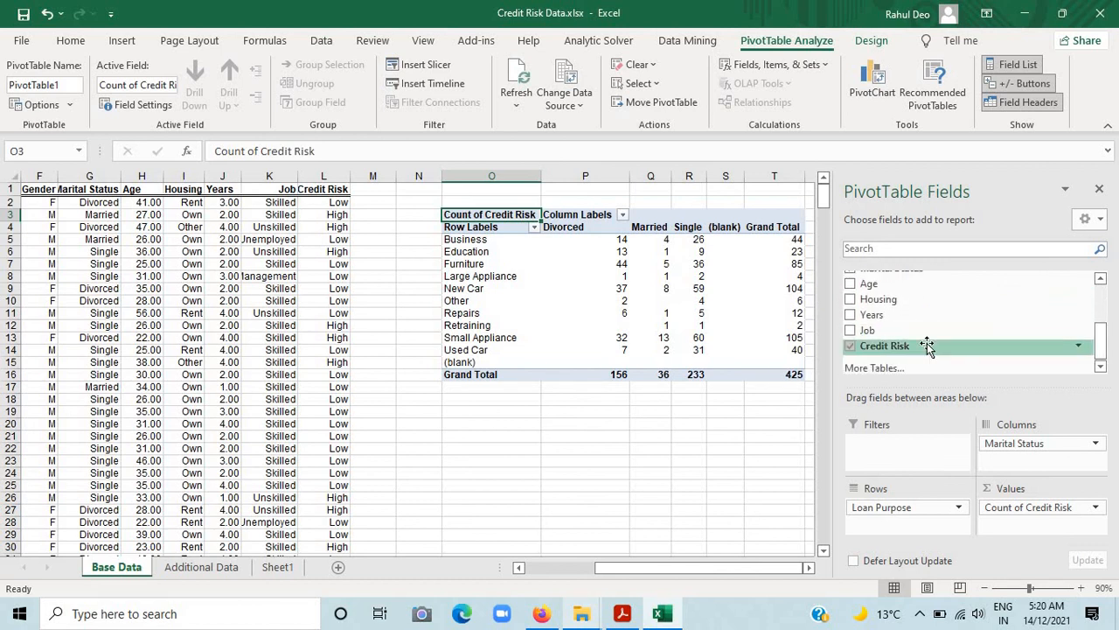
drag(925, 347, 897, 531)
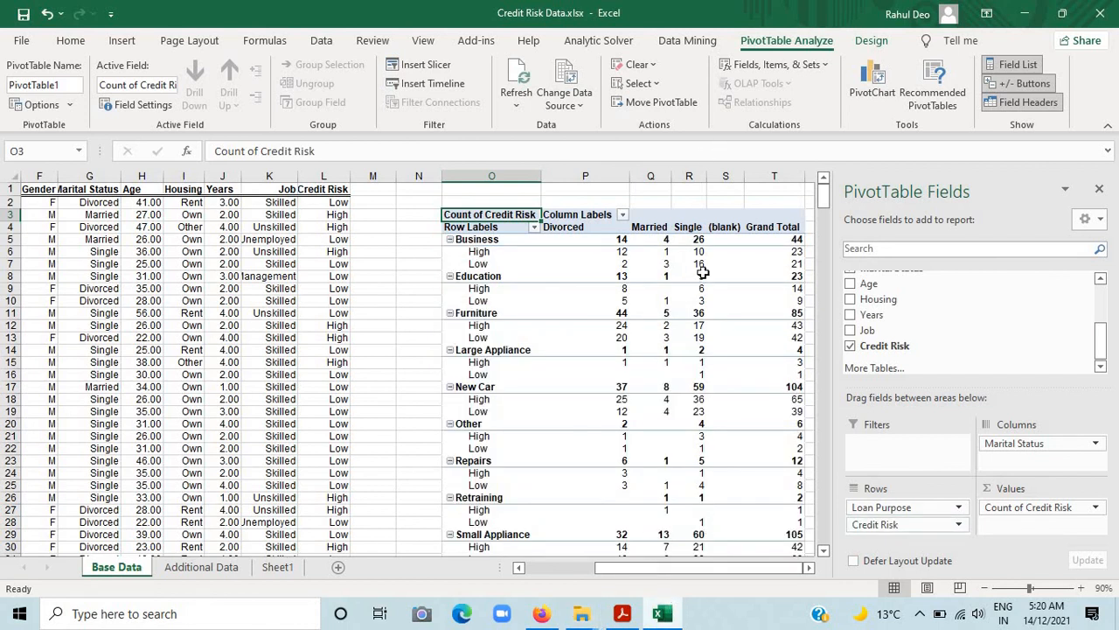
mouse_move(703, 272)
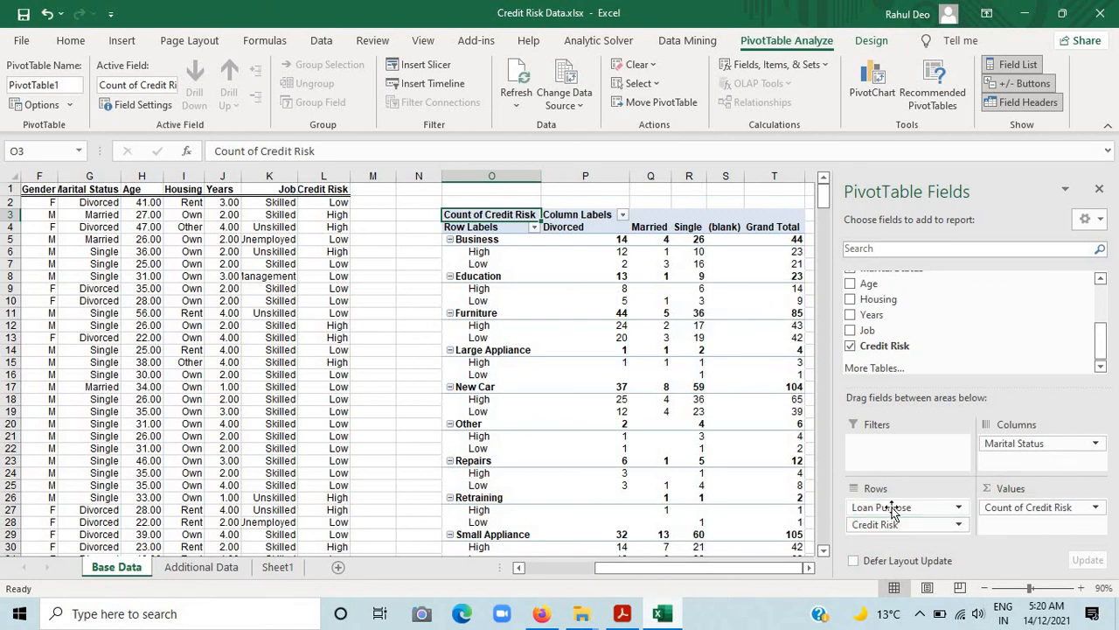
drag(892, 513, 895, 530)
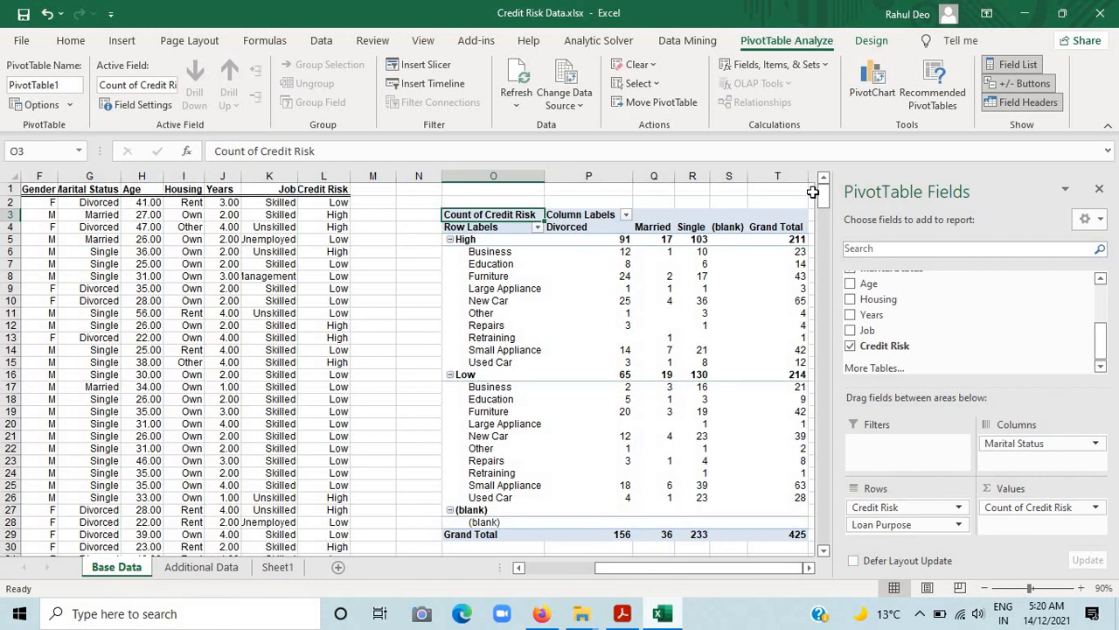
Step: Filter the Credit Risk row labels to exclude the (blank) item
drag(822, 194, 823, 199)
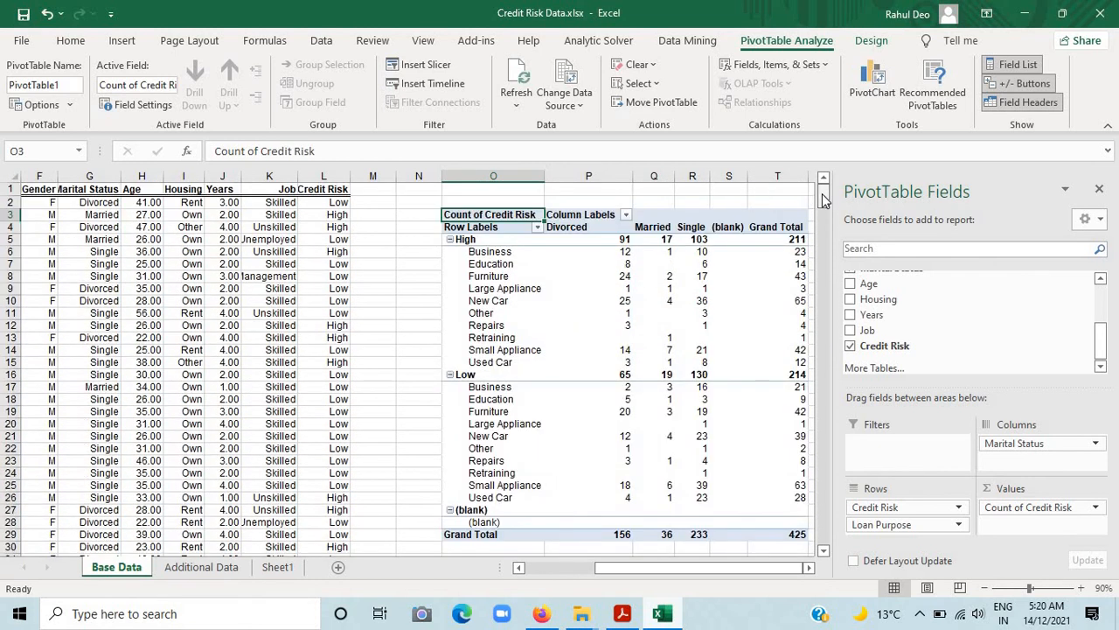
click(536, 226)
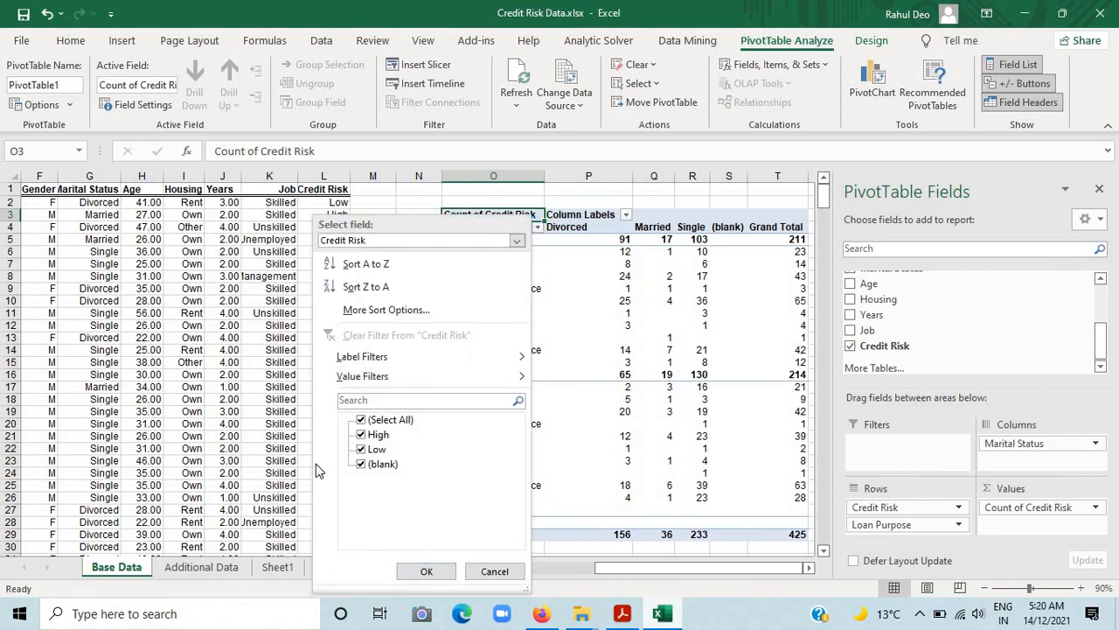
click(361, 464)
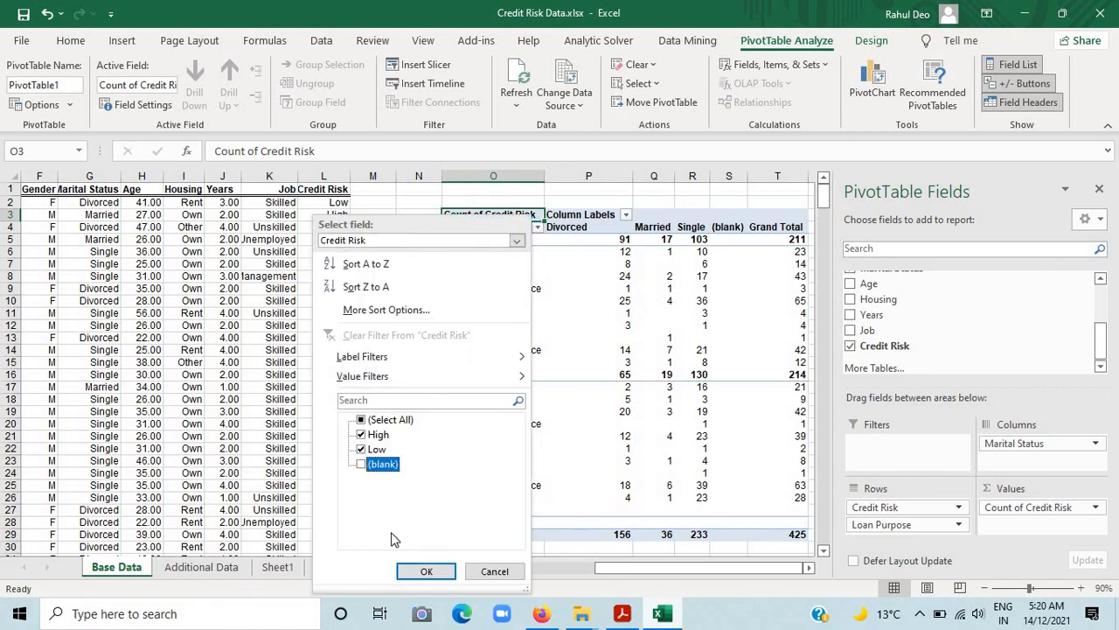
click(422, 571)
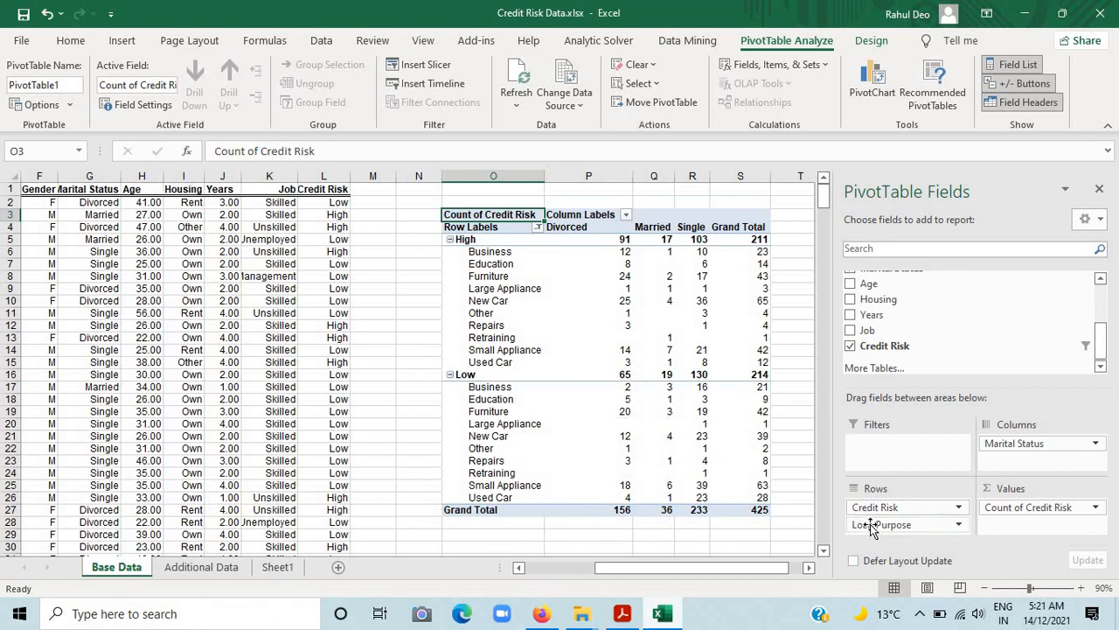
Step: Rearrange the PivotTable with Loan Purpose in the columns and Marital Status in the rows beneath Credit Risk
drag(867, 523, 888, 530)
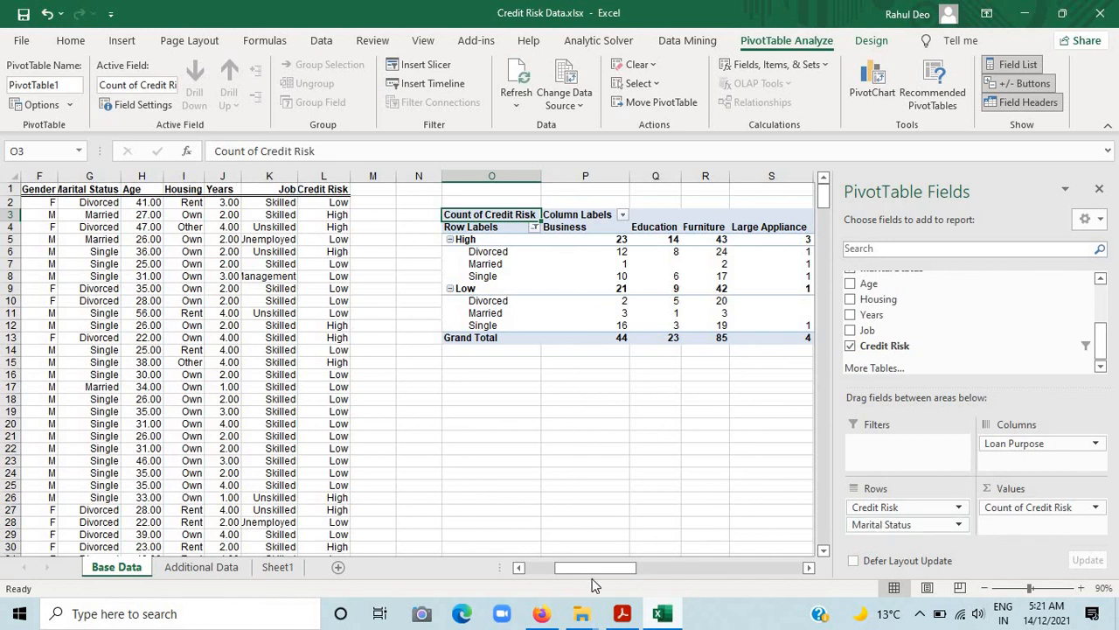
drag(584, 571, 626, 577)
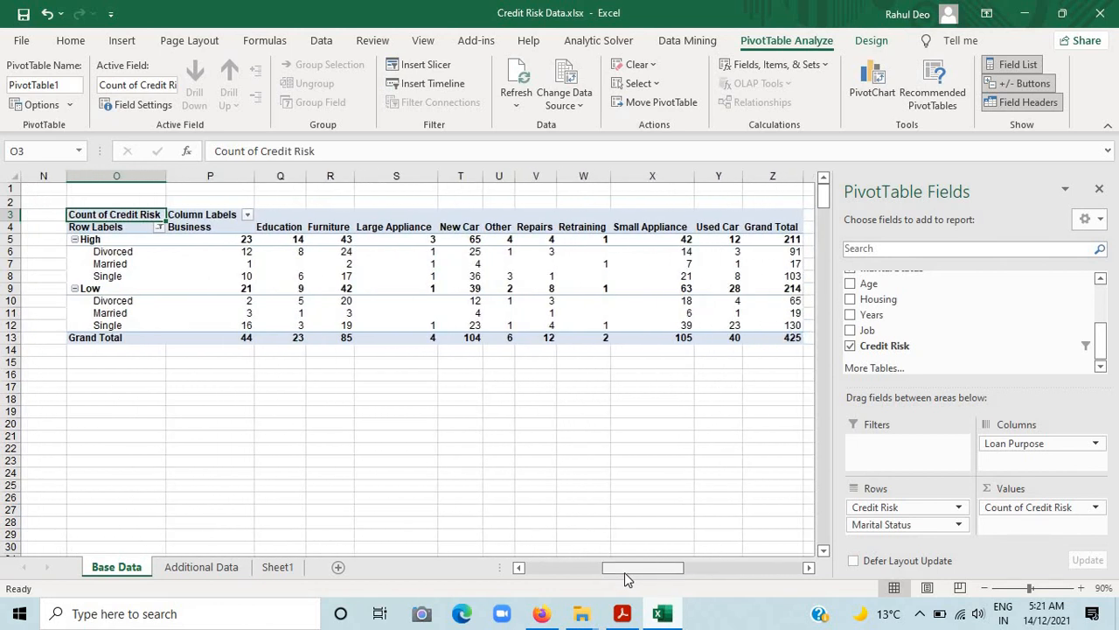